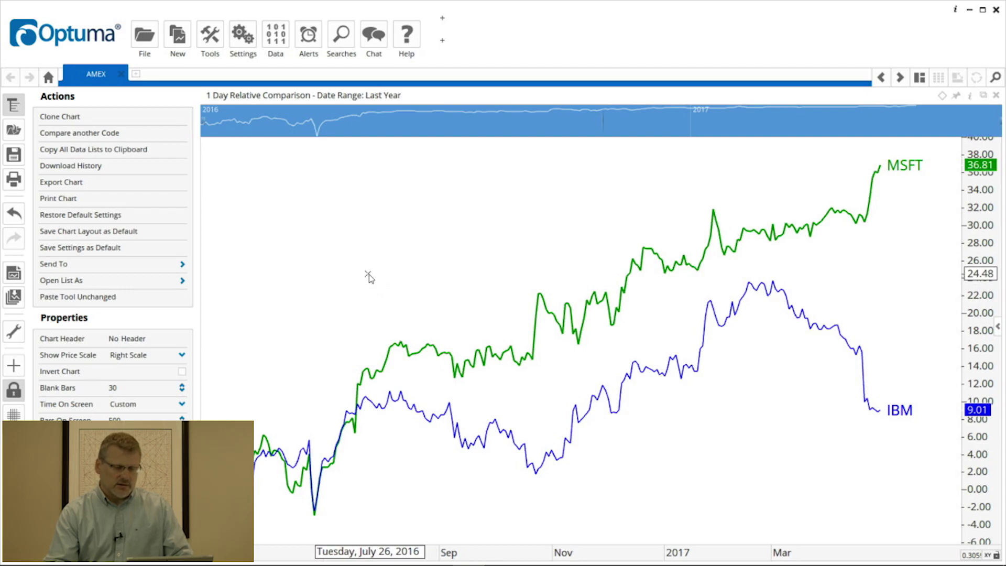
Step: Start a new Multi-Code Relative Comparison Chart to bring up Select Security
left_click(179, 38)
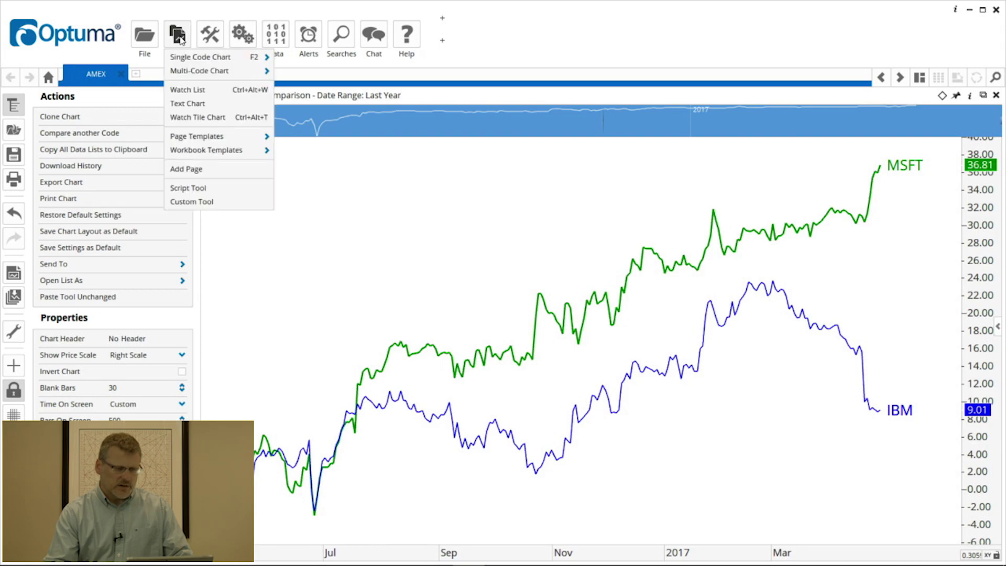
mouse_move(187, 73)
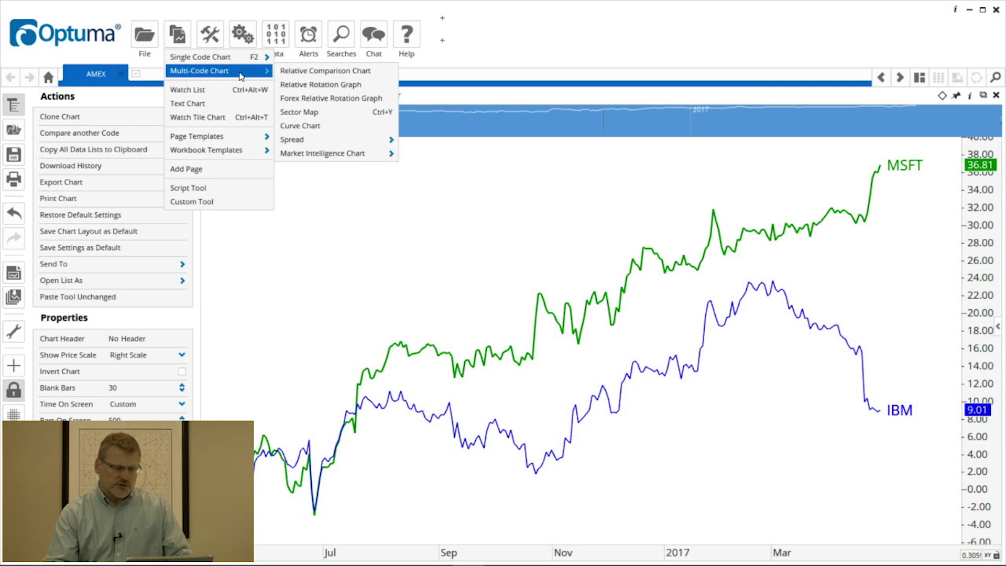
left_click(323, 72)
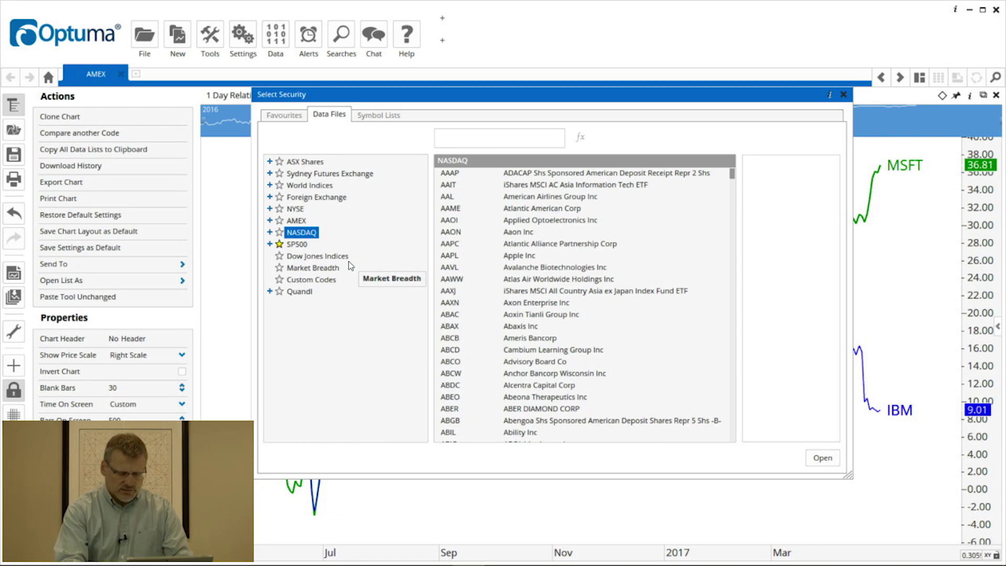
Step: Add XLF, XLE, XLK and XLI as securities and open the comparison chart
type("xlf")
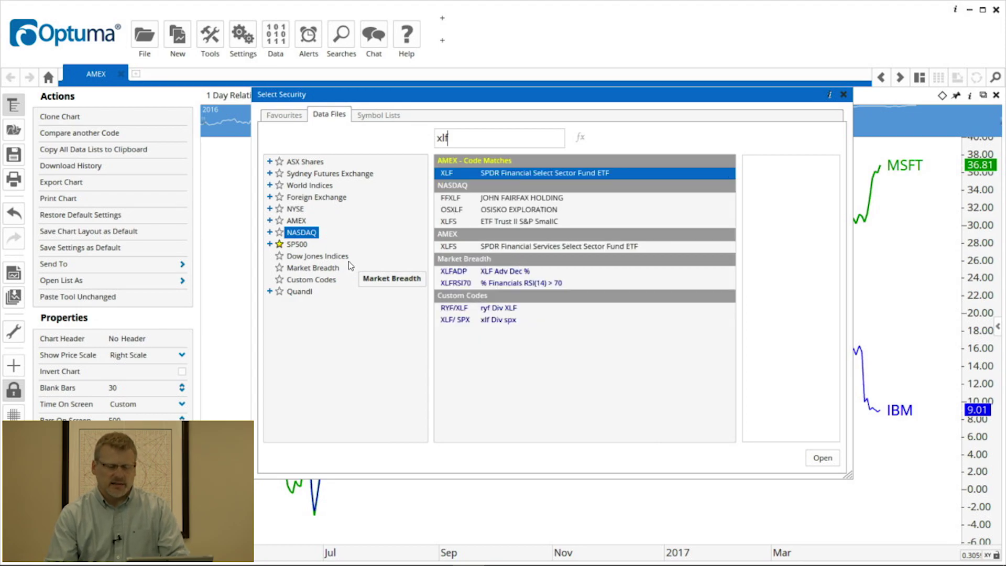
left_click(502, 174)
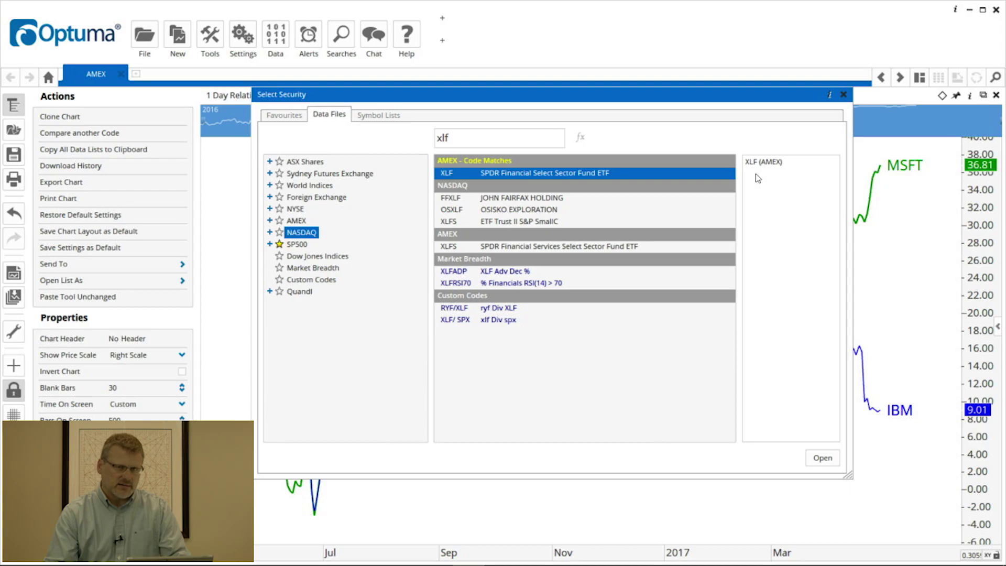
left_click(467, 139)
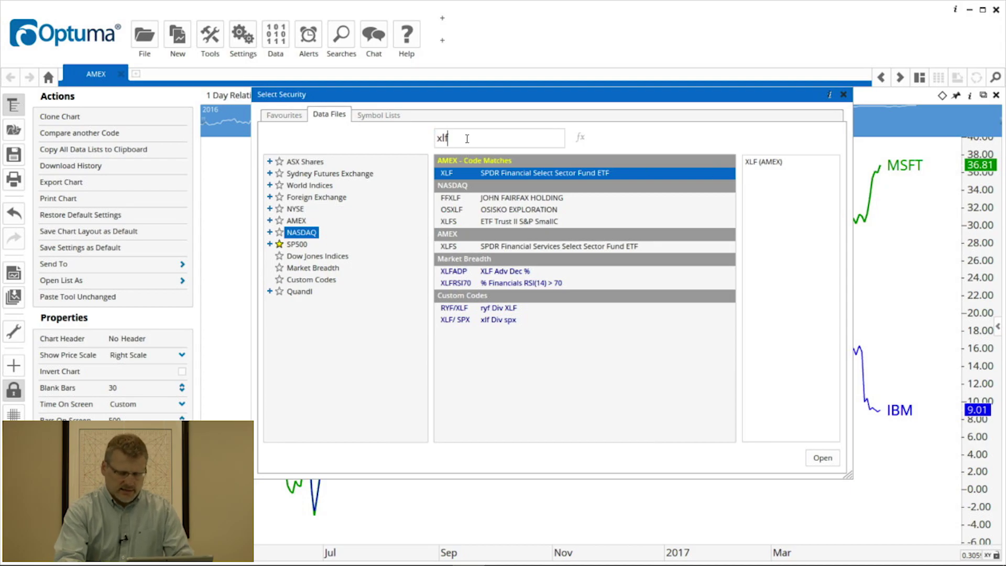
key("BackSpace")
type("e")
key("Return")
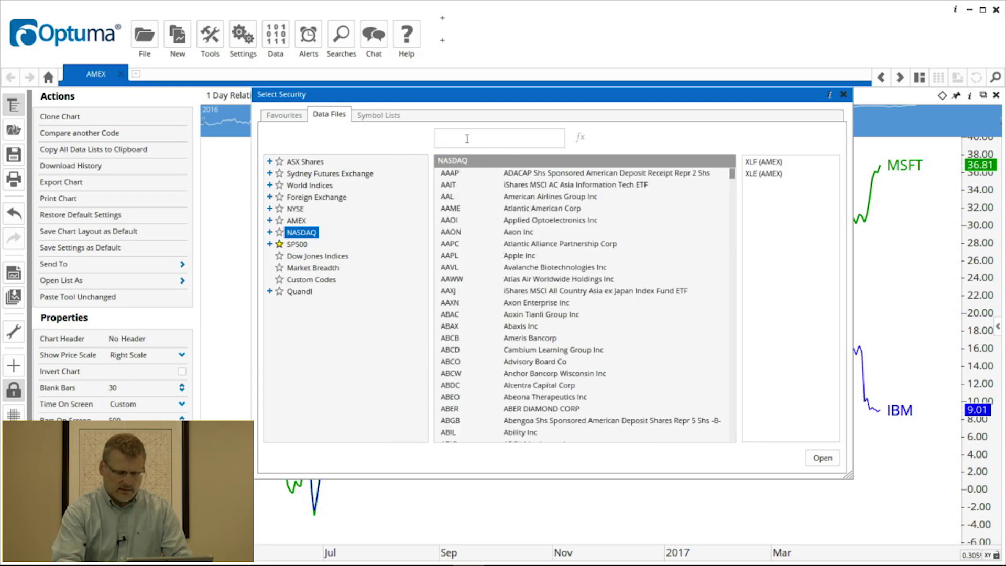
type("xlk")
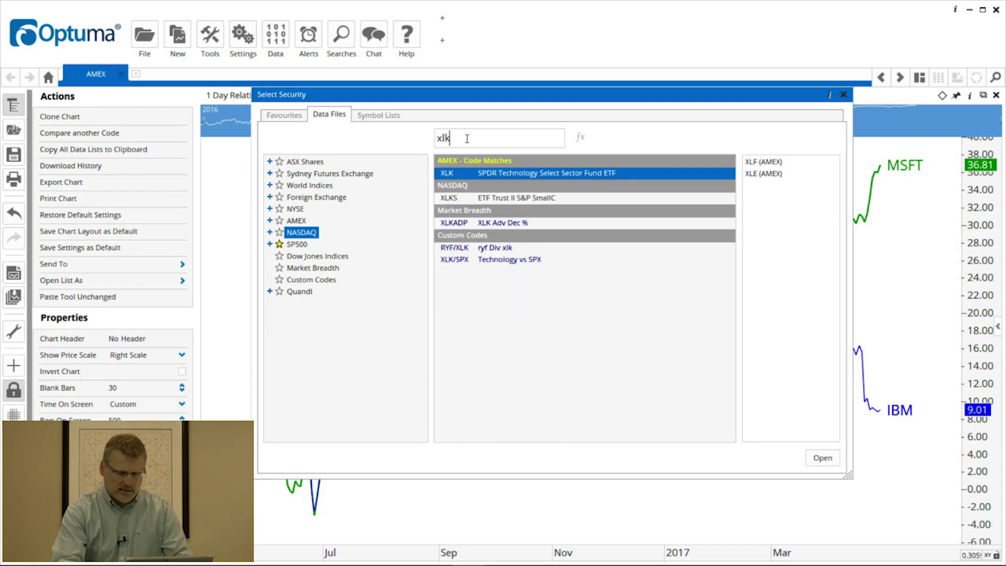
key("Return")
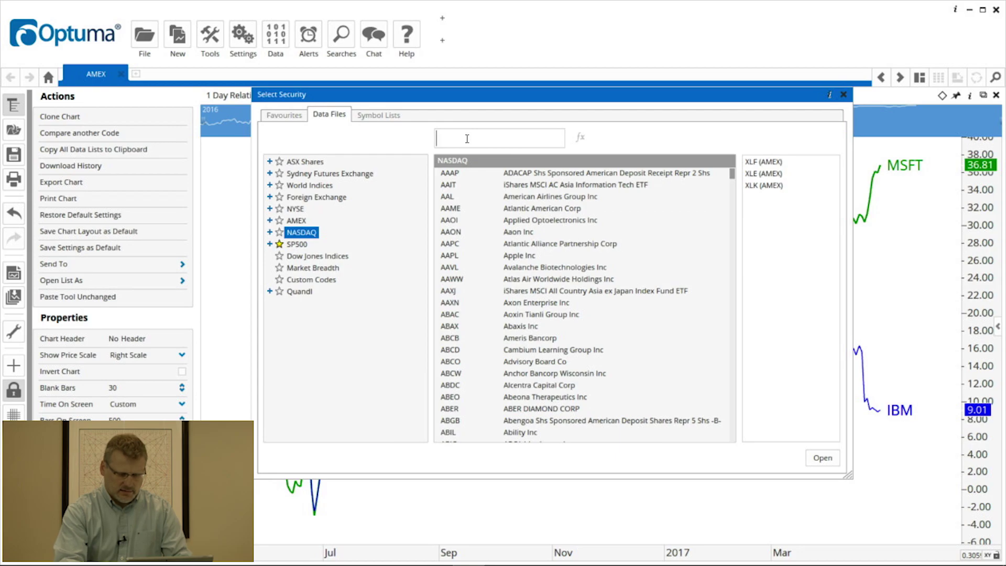
type("xli")
key("Return")
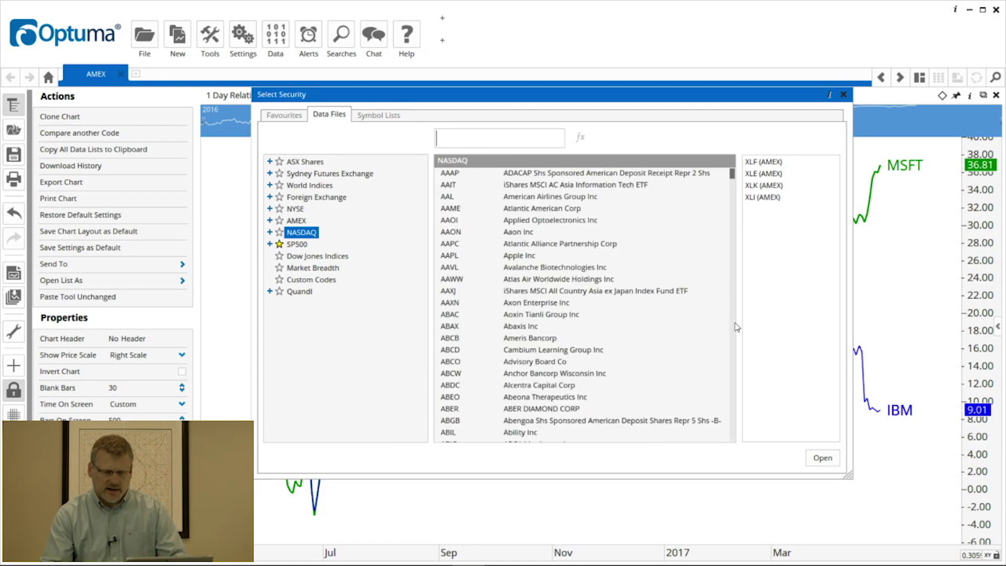
left_click(822, 459)
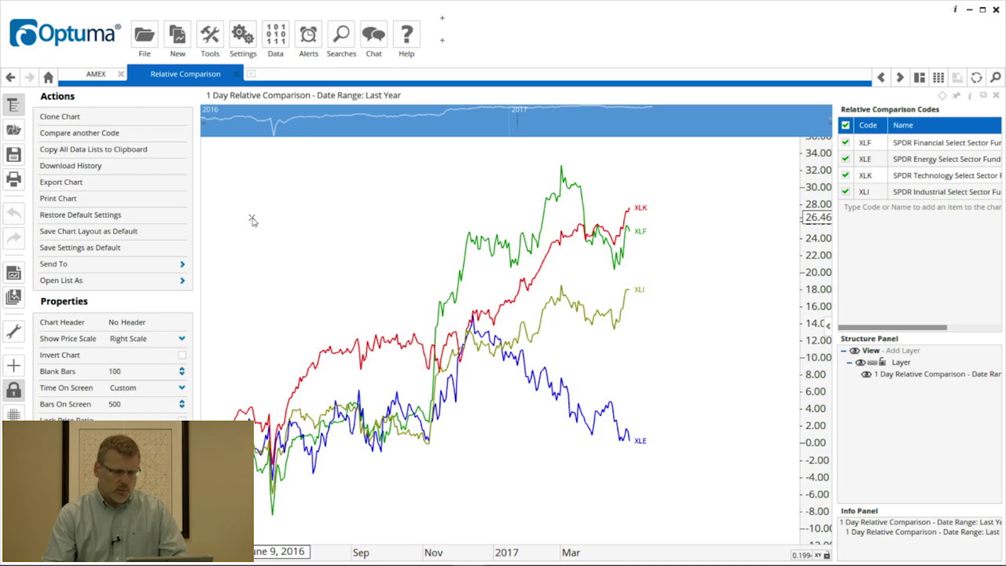
Step: Switch the chart to 1 Week periodicity and set Date Range to Selected Date
left_click(223, 99)
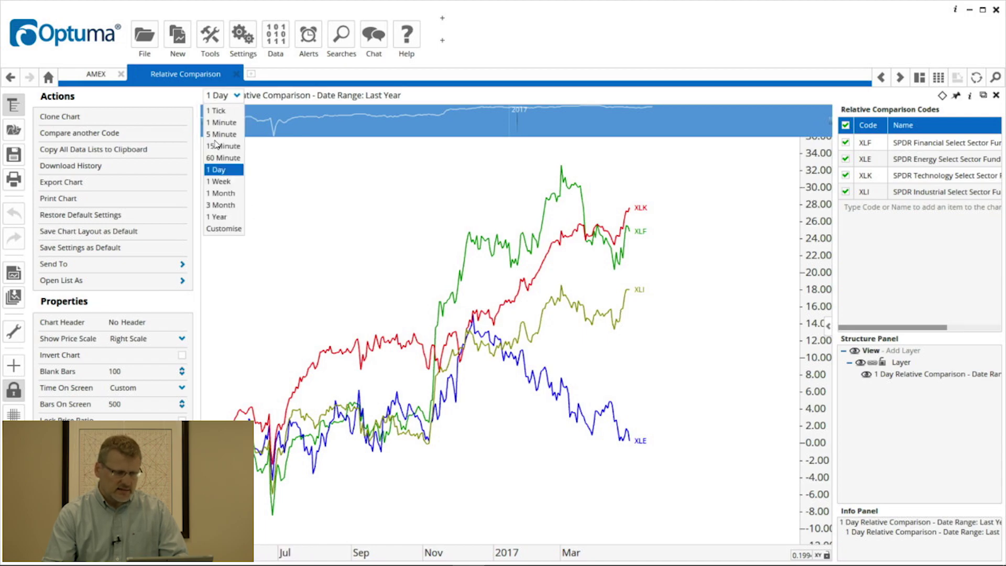
left_click(222, 181)
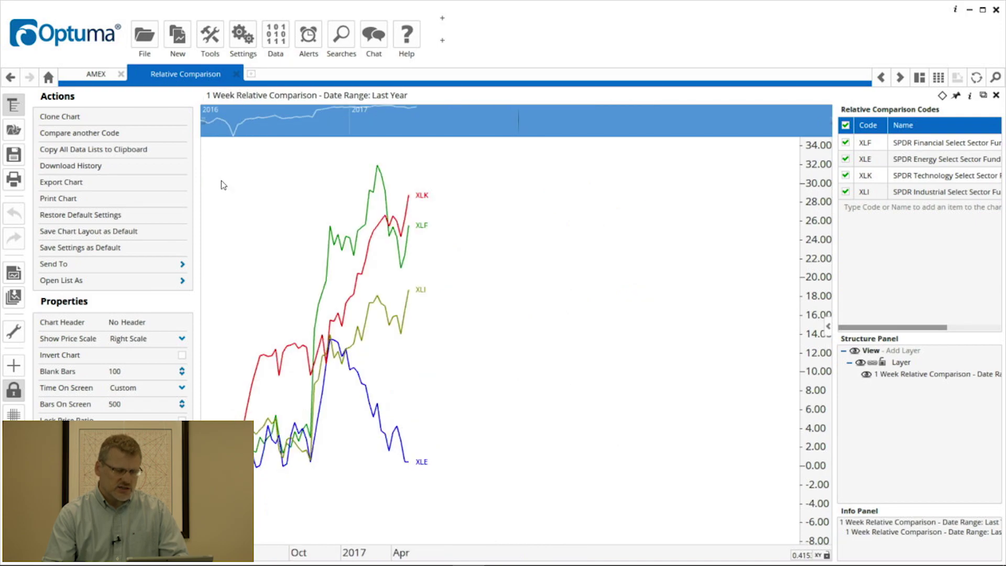
left_click(392, 105)
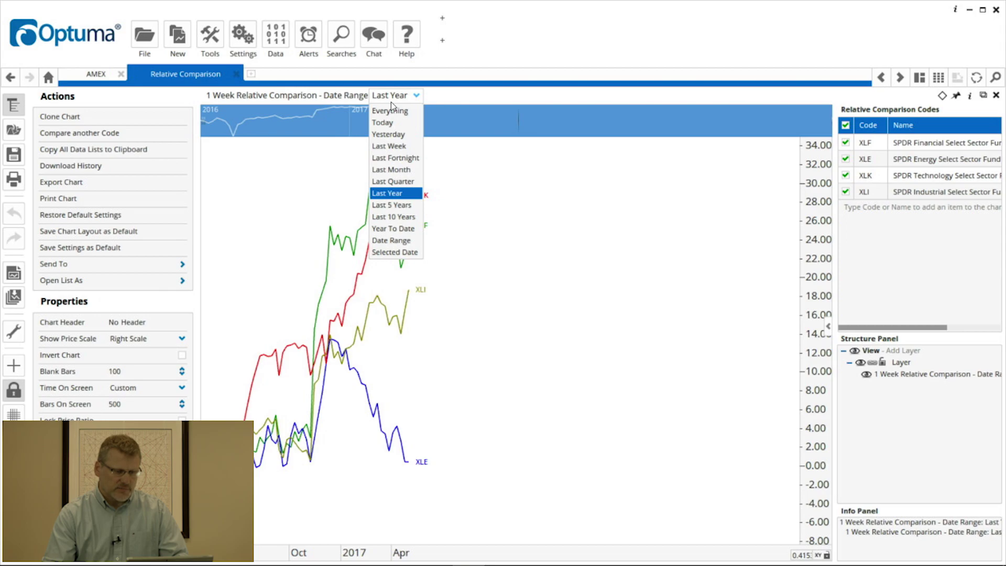
left_click(400, 208)
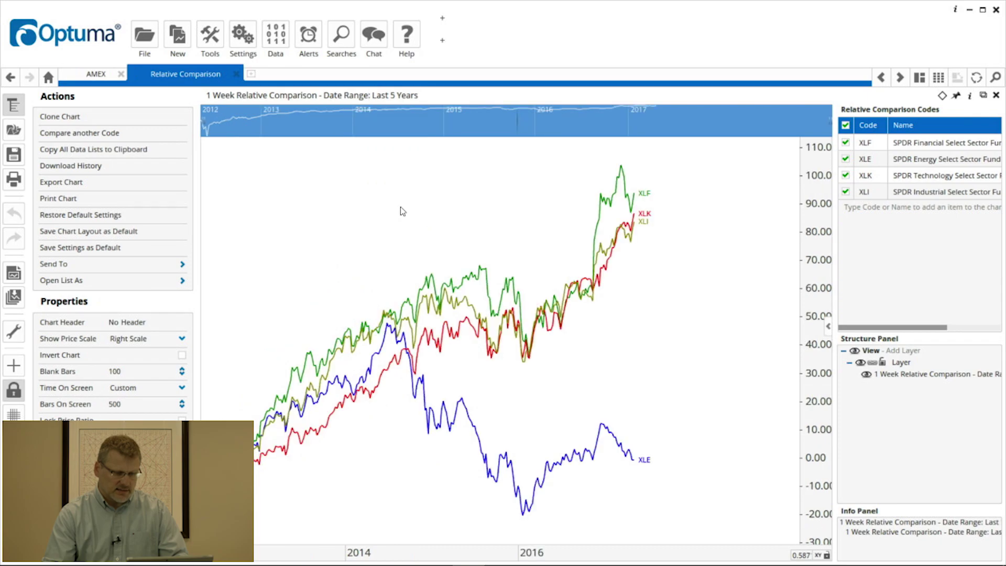
left_click(397, 96)
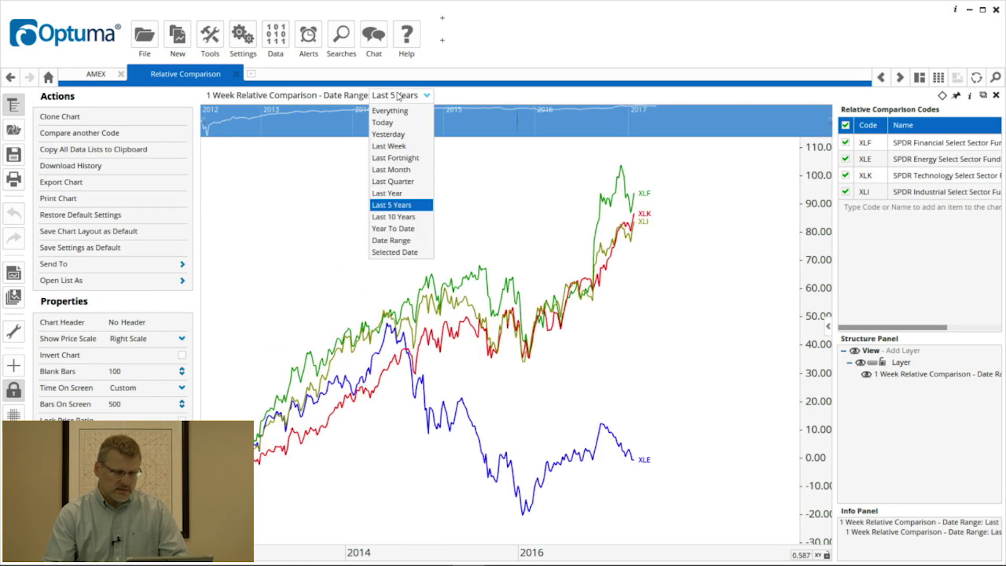
left_click(397, 252)
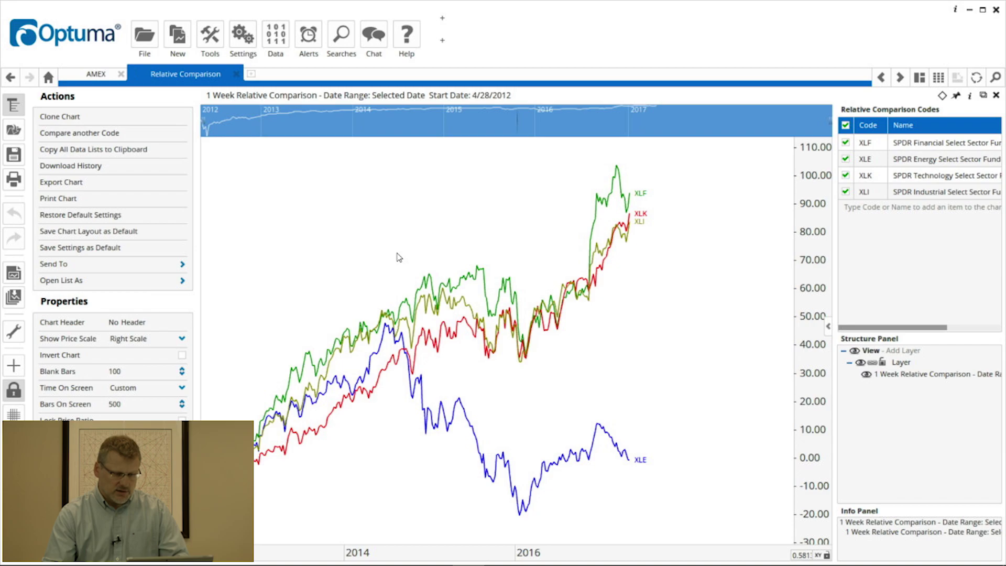
Step: Pick 1 January 2010 as the chart's start date in the calendar
left_click(497, 102)
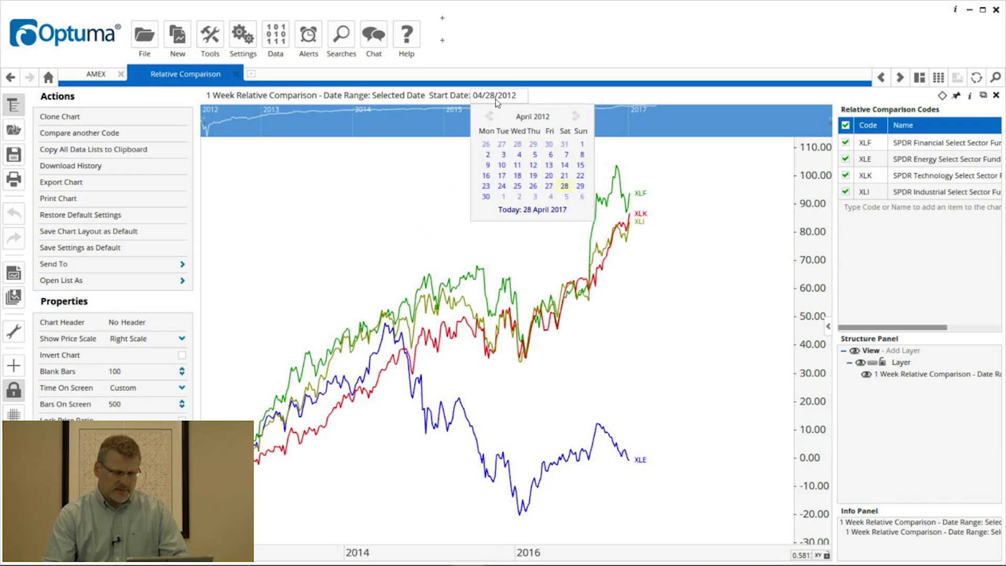
left_click(536, 117)
left_click(533, 117)
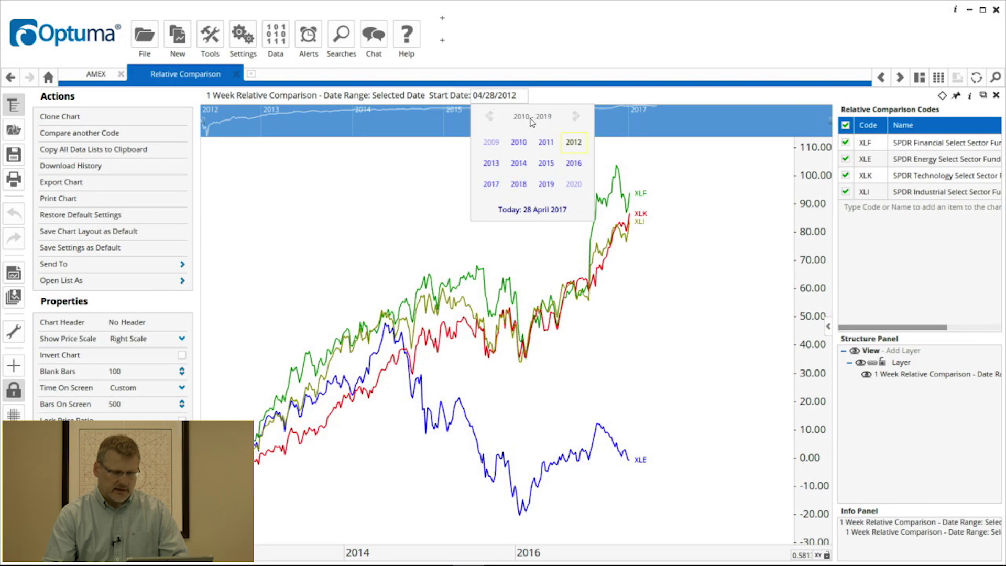
left_click(520, 147)
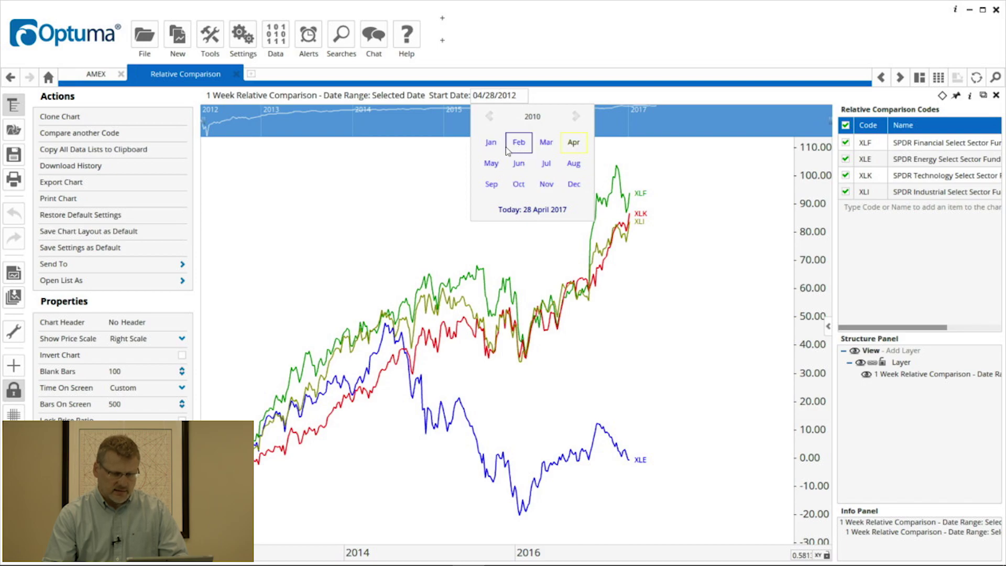
left_click(491, 142)
left_click(548, 152)
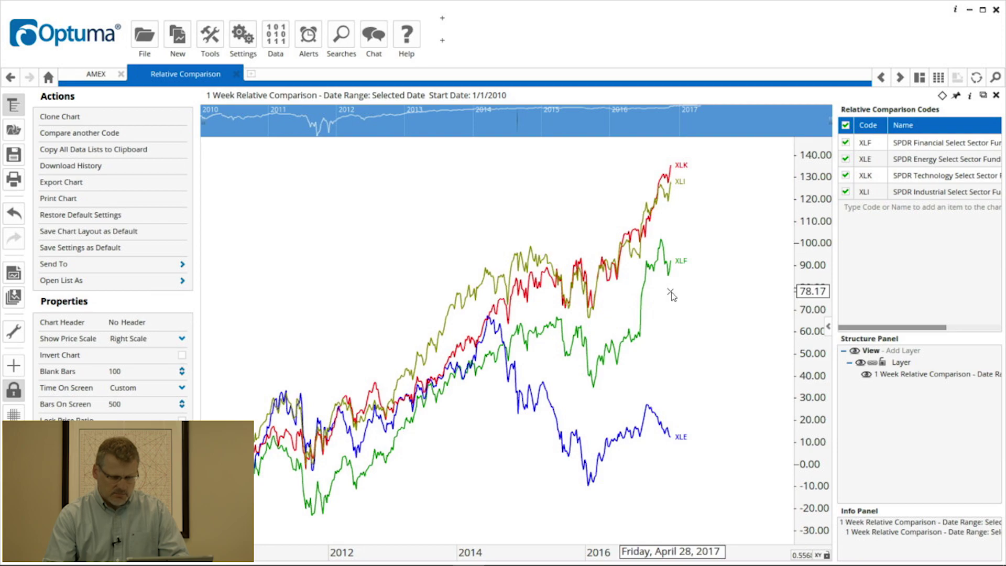
Step: Bring up the comparison tool's properties and raise Label Size to 16
right_click(412, 251)
mouse_move(423, 266)
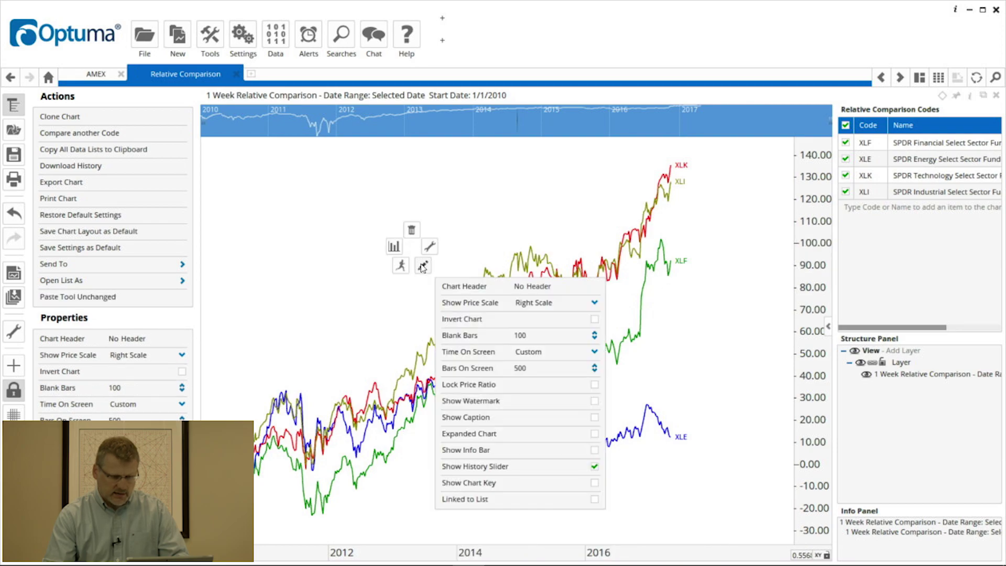
right_click(516, 261)
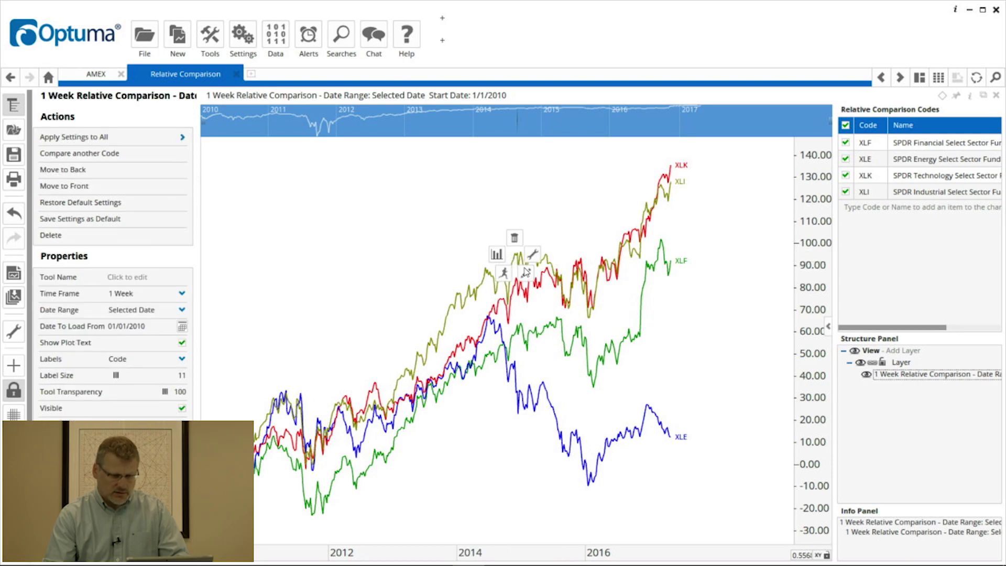
mouse_move(526, 274)
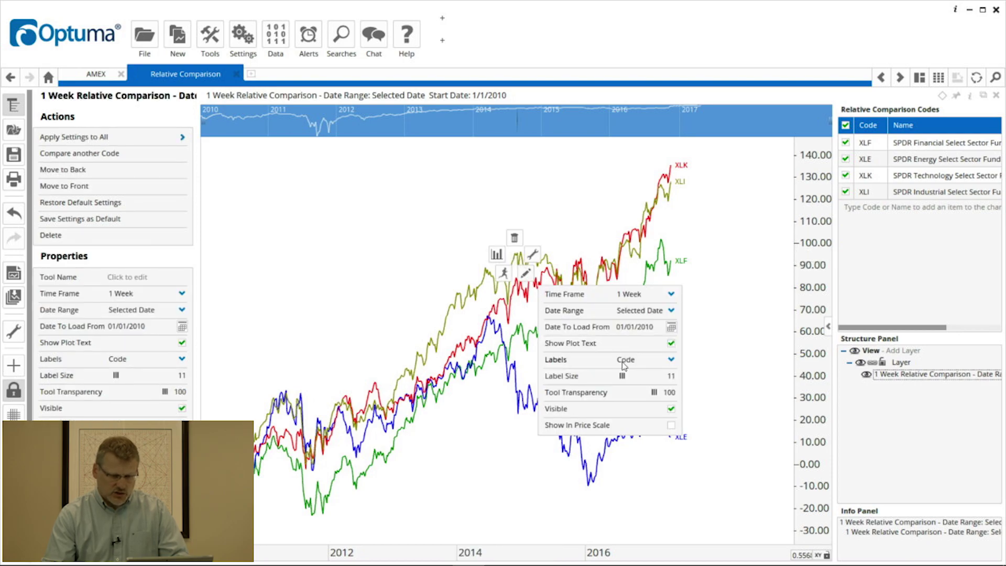
scroll(640, 383, "up", 5)
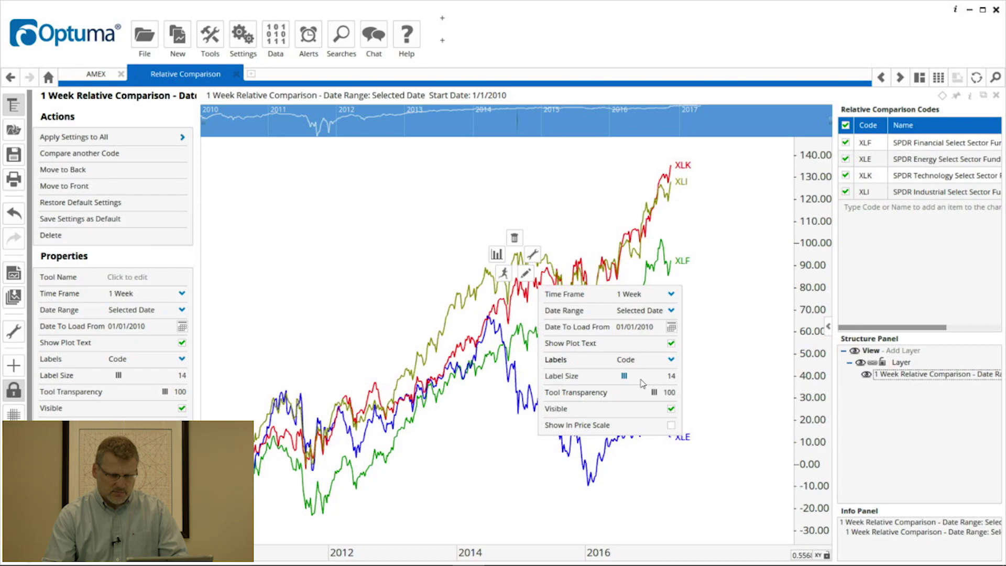
Step: Label lines by ticker Code, after trying Name, and enable Show In Price Scale
left_click(671, 361)
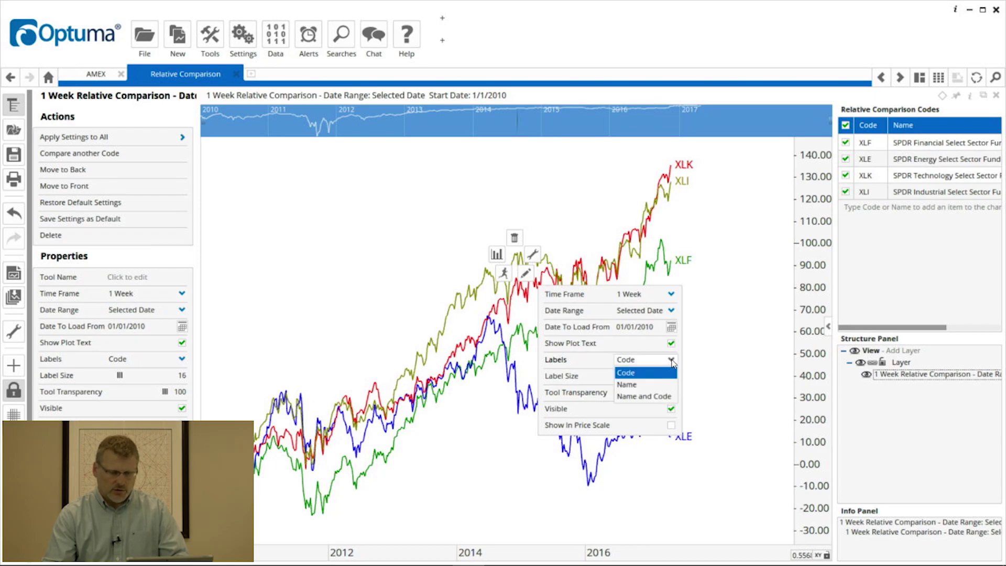
left_click(646, 385)
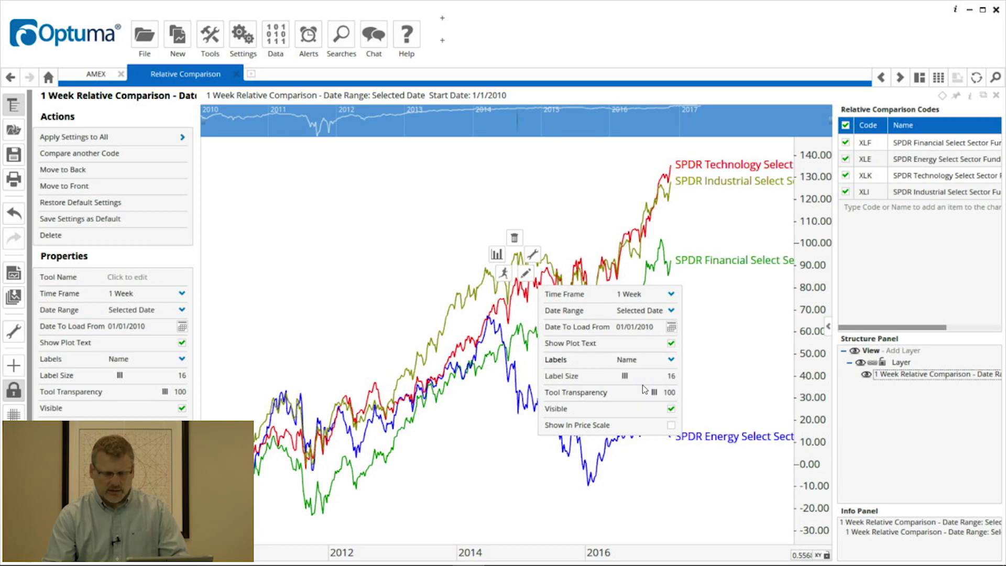
left_click(670, 361)
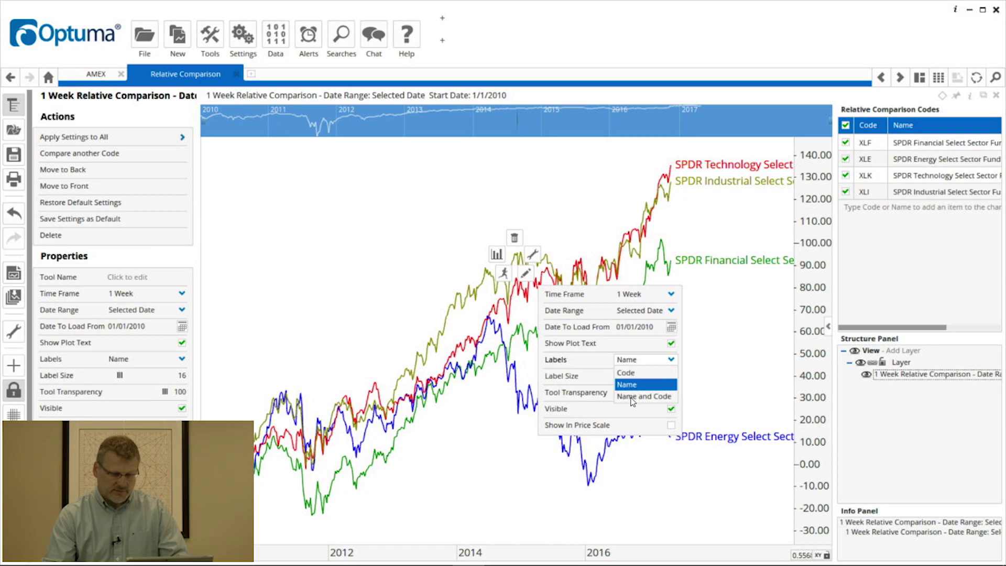
left_click(631, 373)
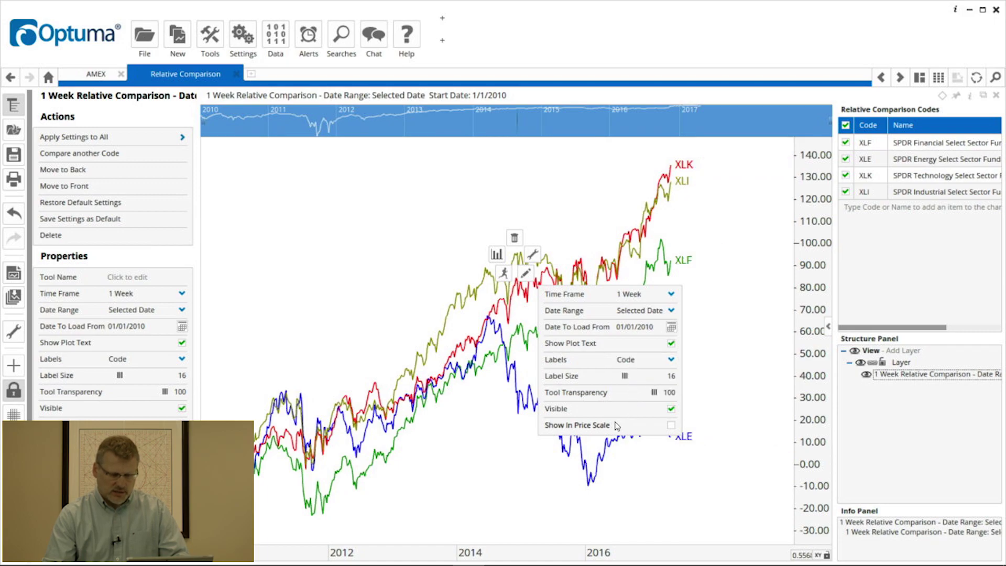
left_click(671, 426)
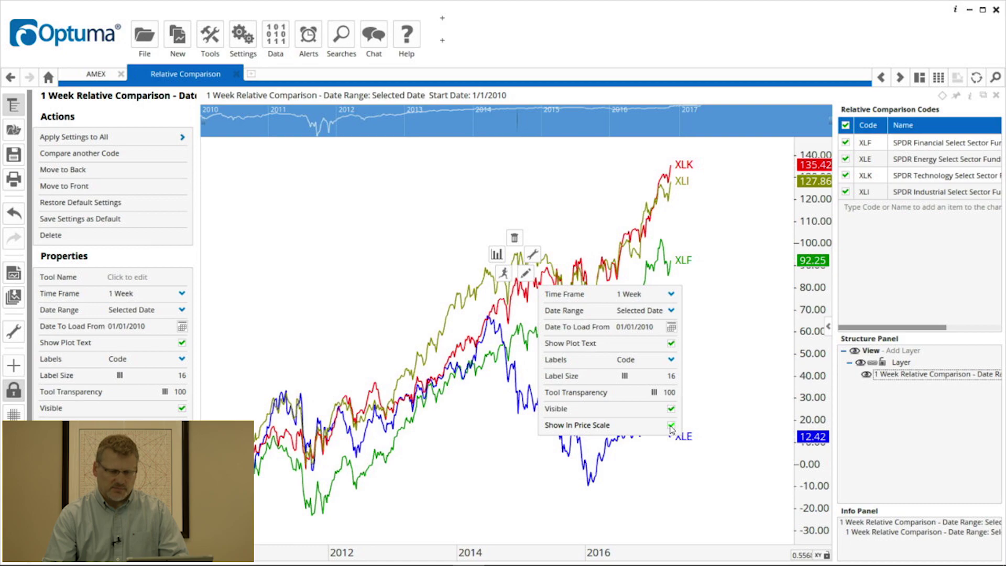
left_click(714, 344)
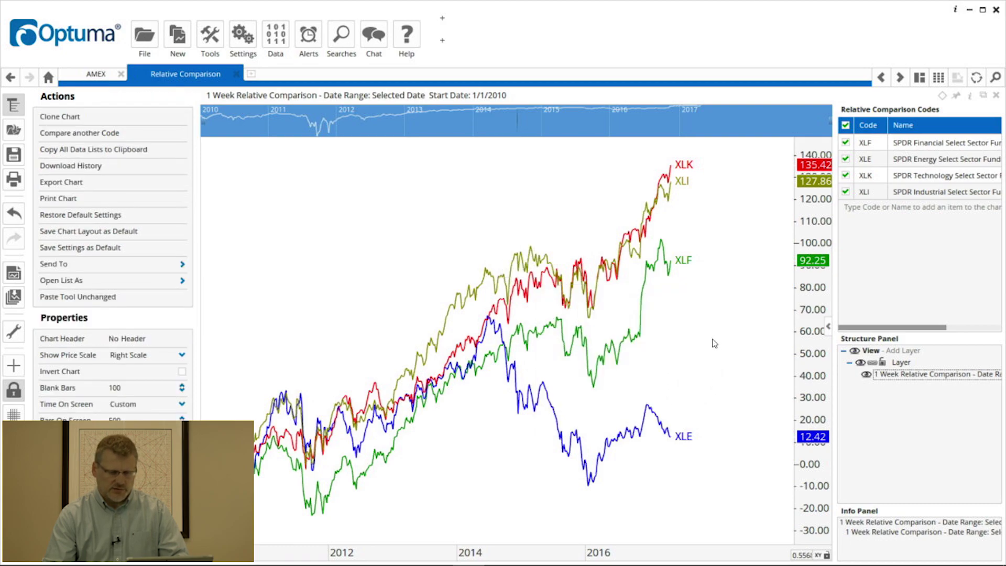
Step: Change the chart's Blank Bars setting from 100 to 30
left_click(675, 342)
left_click(687, 354)
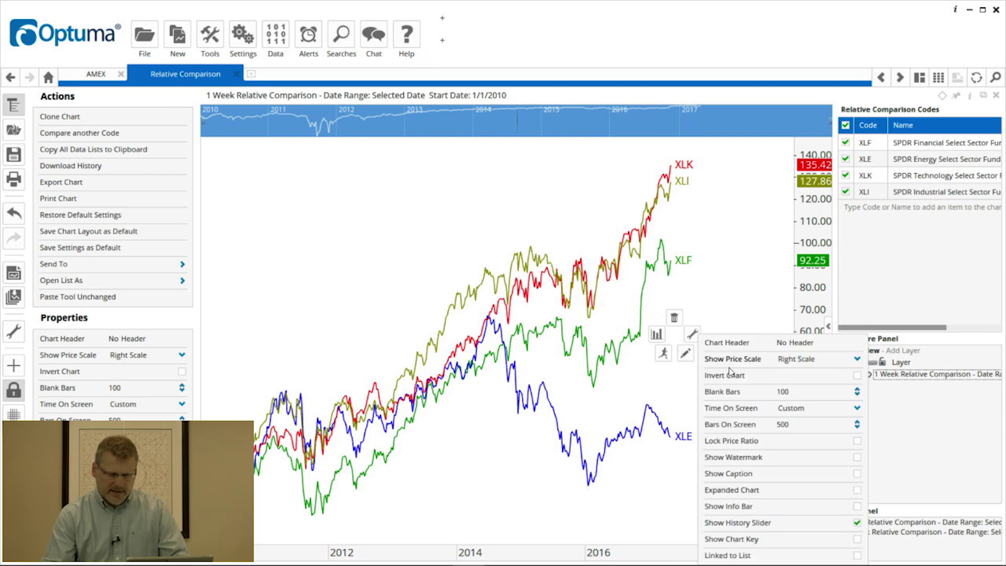
left_click(800, 393)
double_click(800, 393)
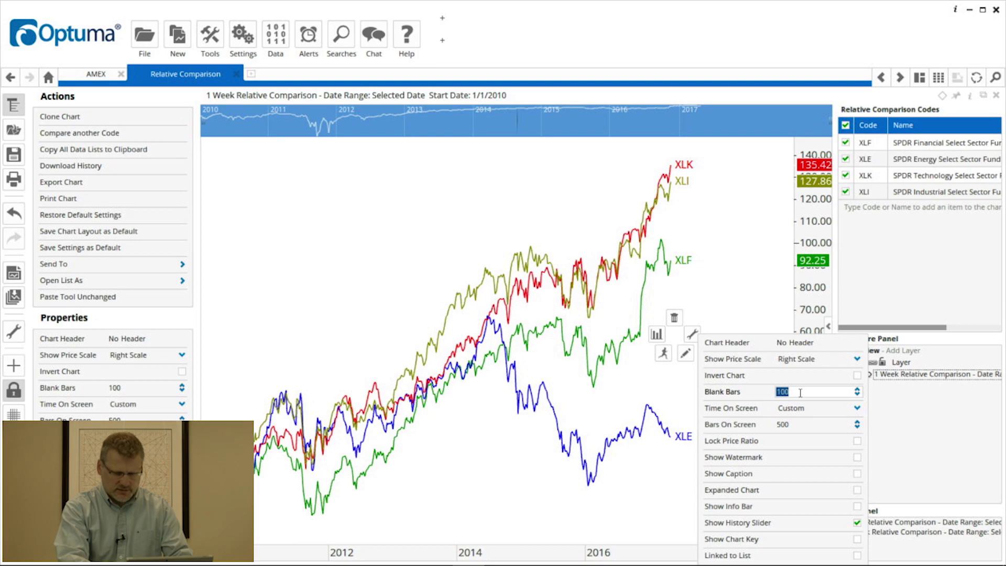
type("30")
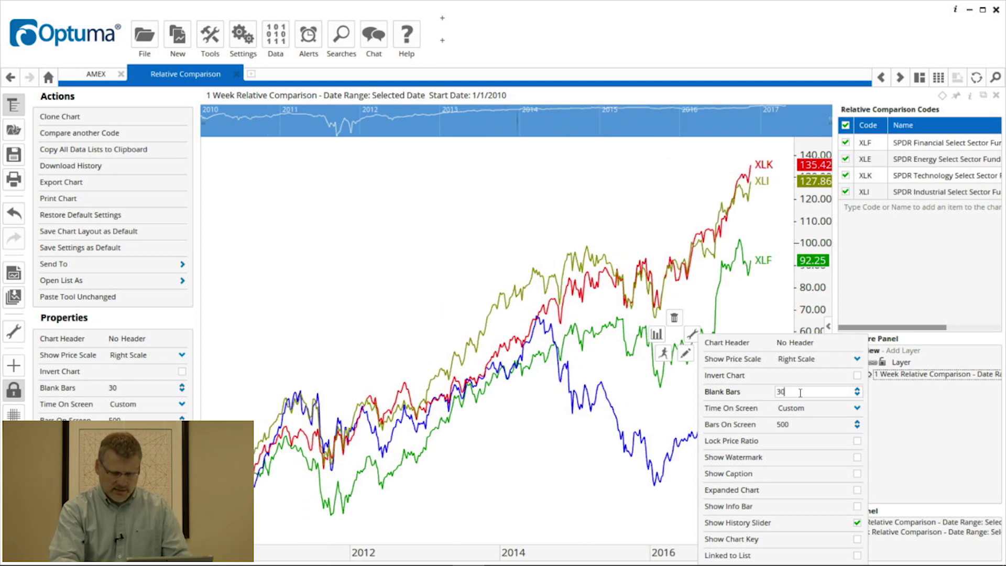
left_click(402, 283)
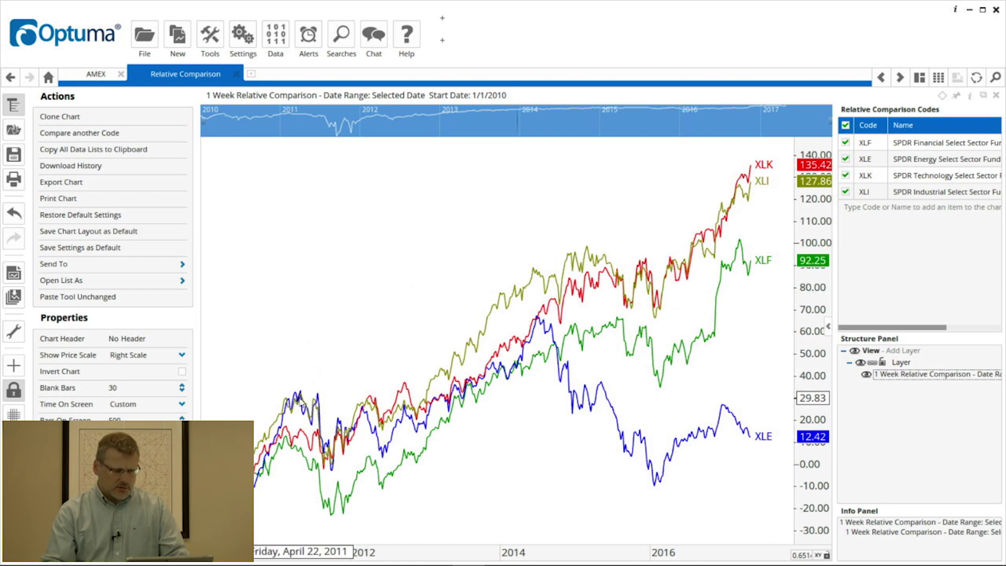
Step: Select the comparison's XLK line and try a line width of 3
left_click(294, 338)
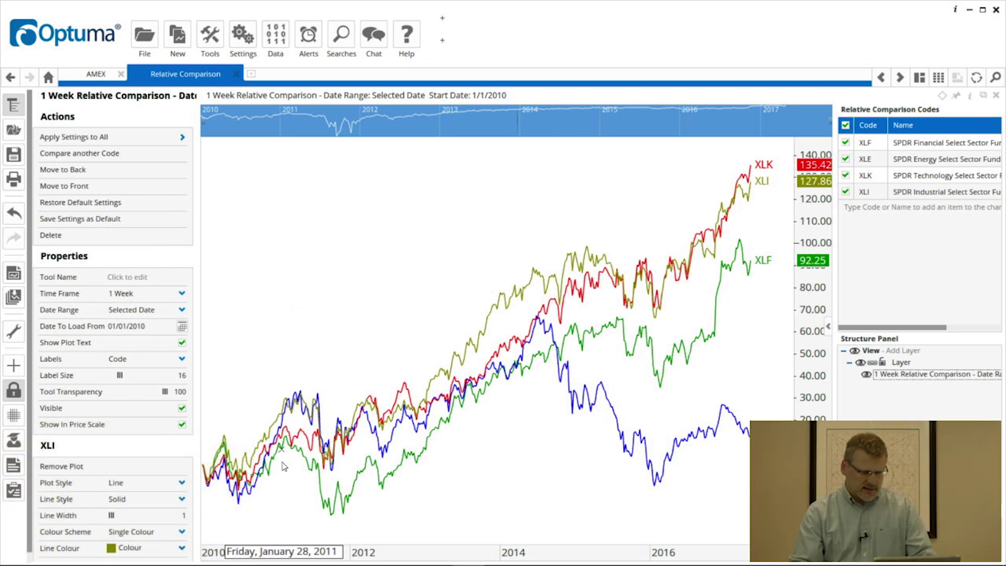
left_click(316, 471)
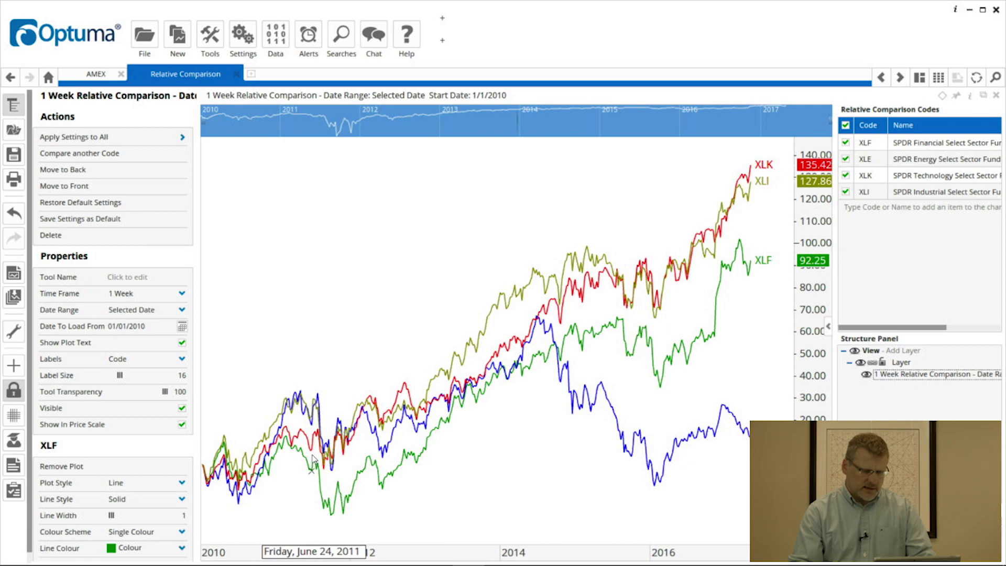
left_click(312, 452)
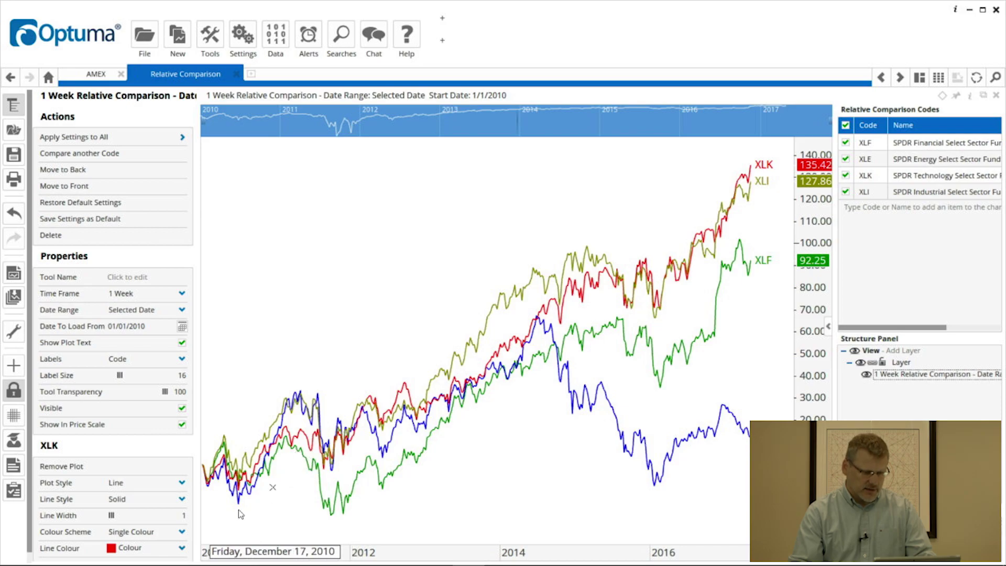
left_click(156, 520)
left_click(155, 520)
Step: Keep the Line plot style for XLK, try Dash, then restore a Solid line
scroll(156, 520, "down", 2)
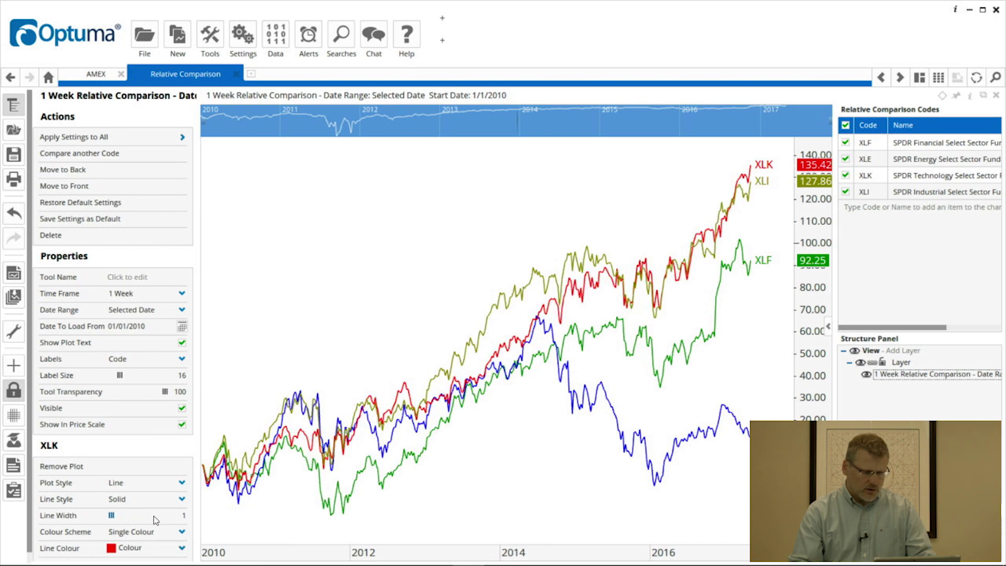
left_click(181, 483)
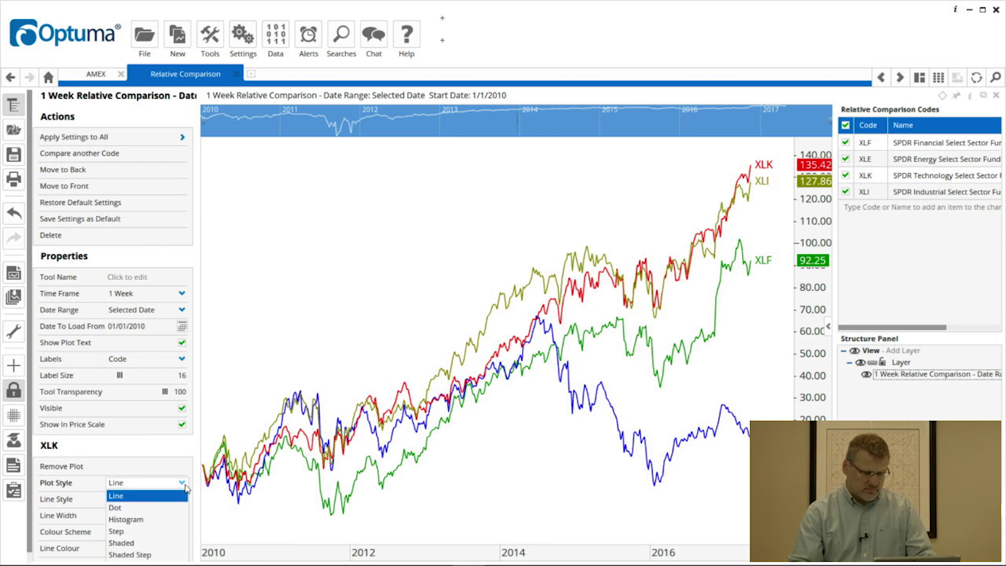
left_click(141, 495)
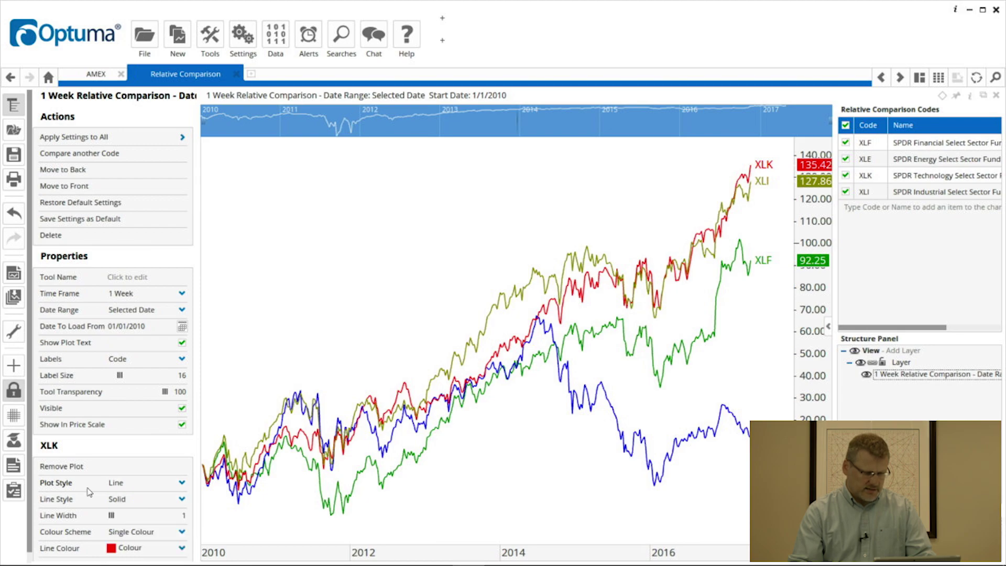
left_click(141, 498)
left_click(117, 500)
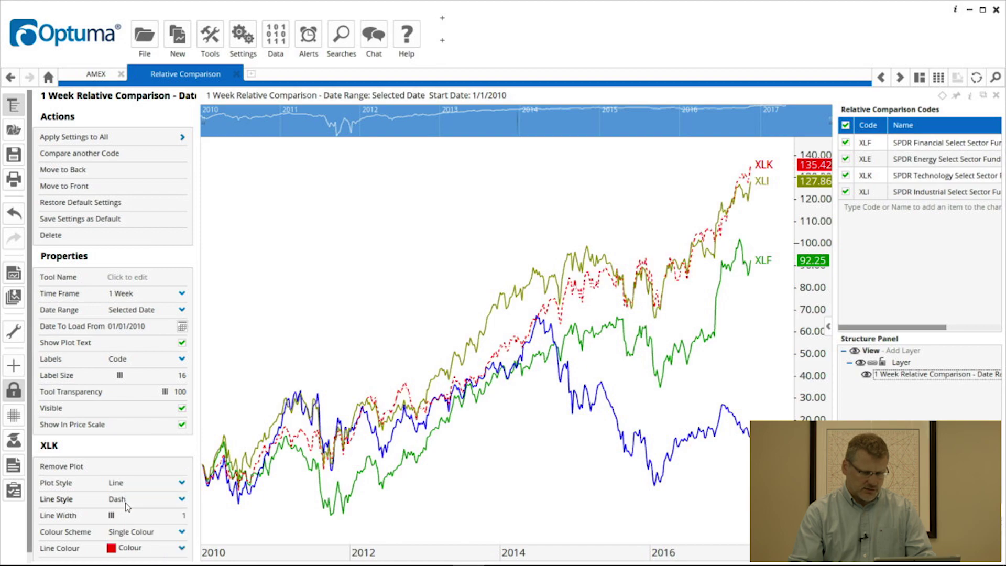
left_click(183, 500)
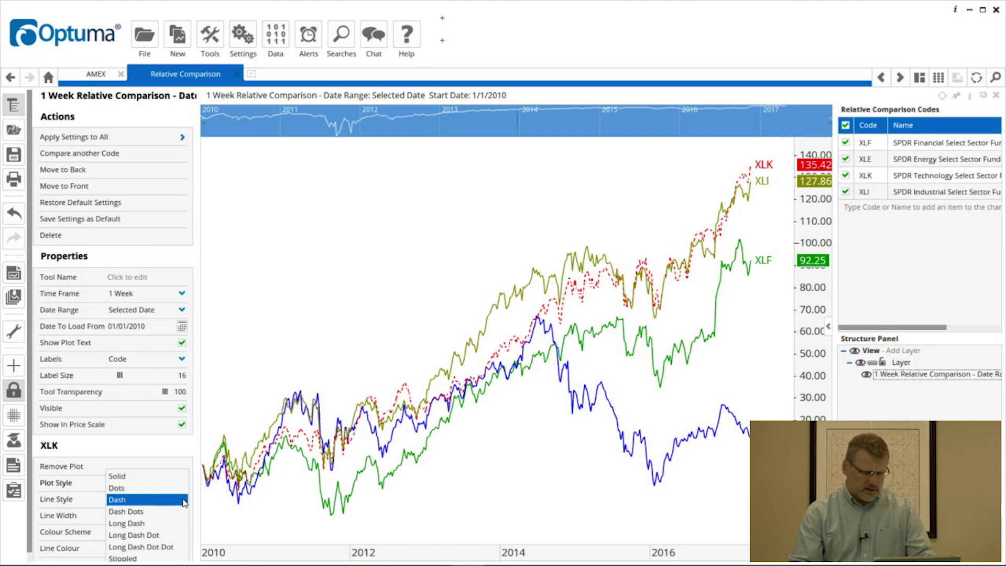
left_click(128, 478)
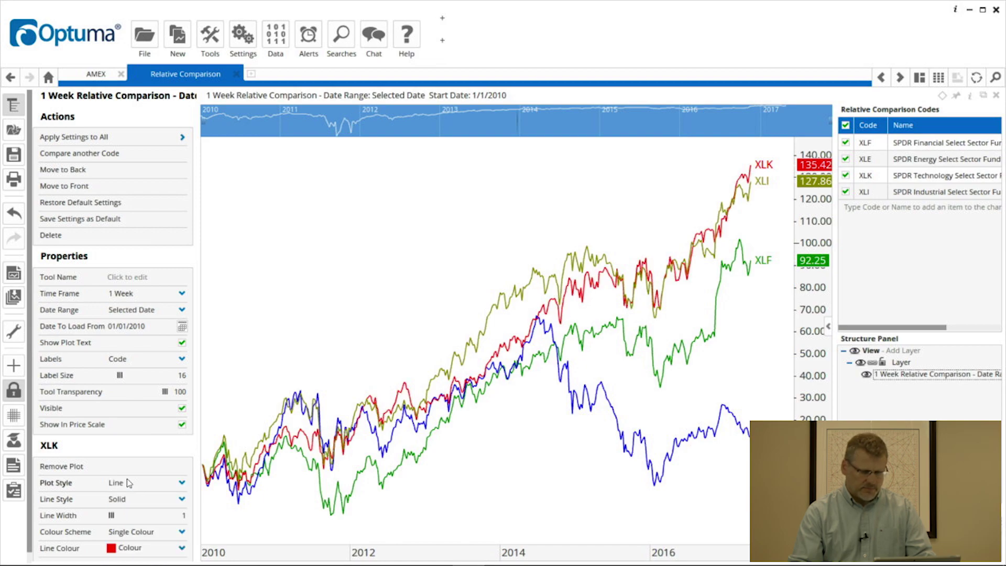